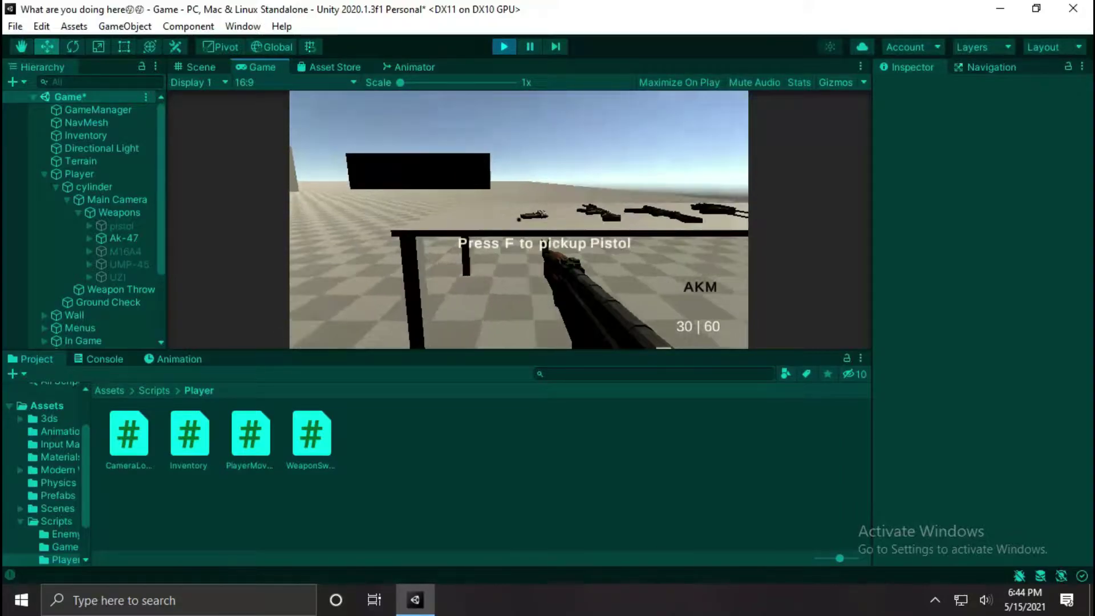
# - Walk up to the weapon table and equip the pistol, showing 9 of 15 rounds
pyautogui.press('w')
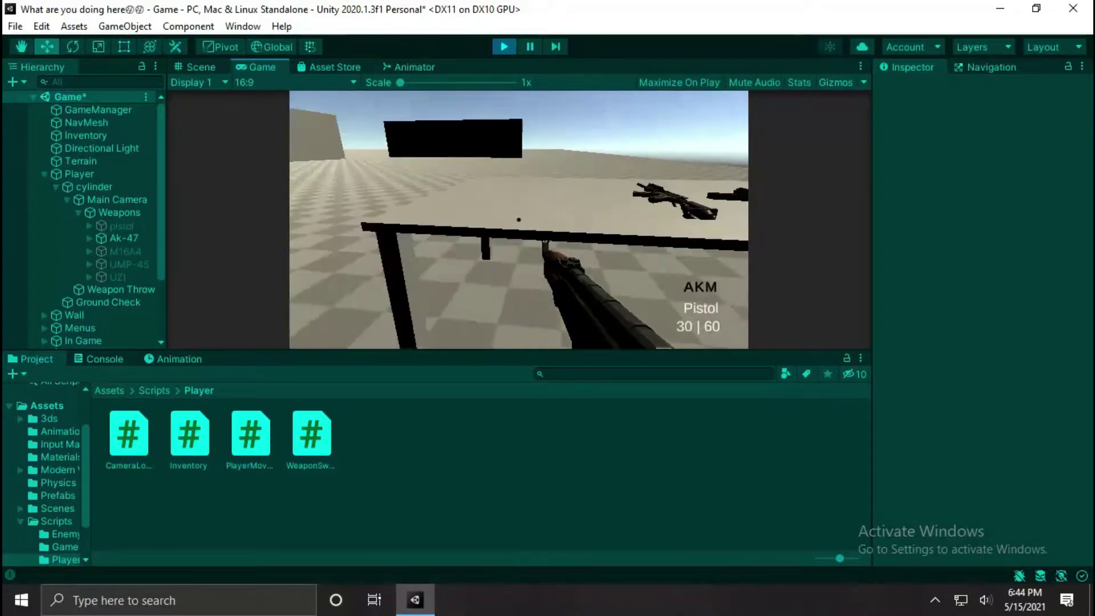
pyautogui.press('s')
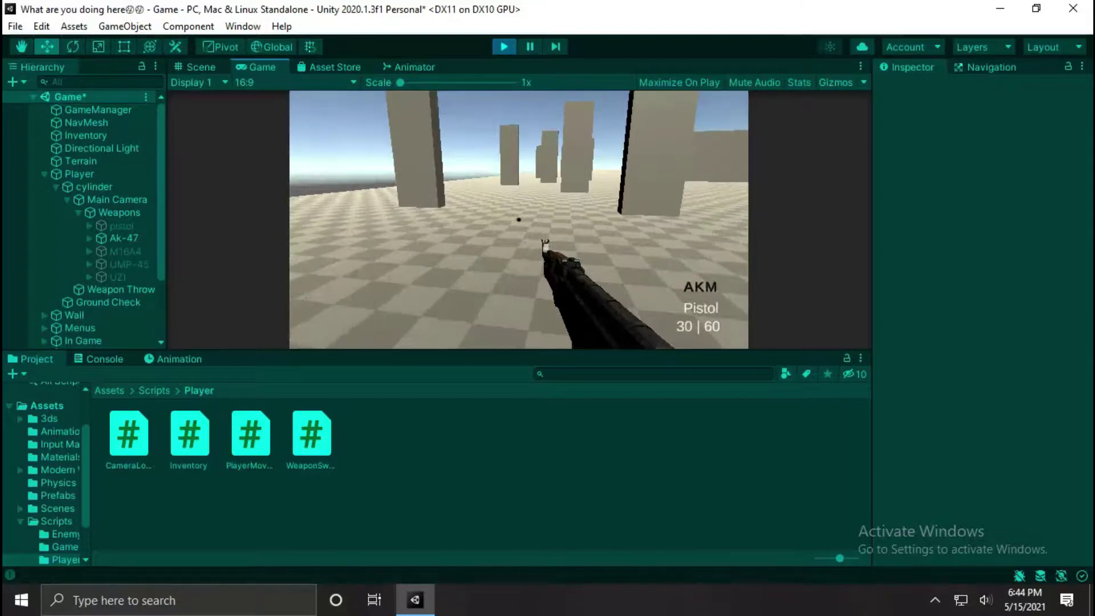
pyautogui.press('1')
# - Approach the pillars, aim down the pistol sights and fire three shots at them
pyautogui.press('w')
pyautogui.rightClick(518, 219)
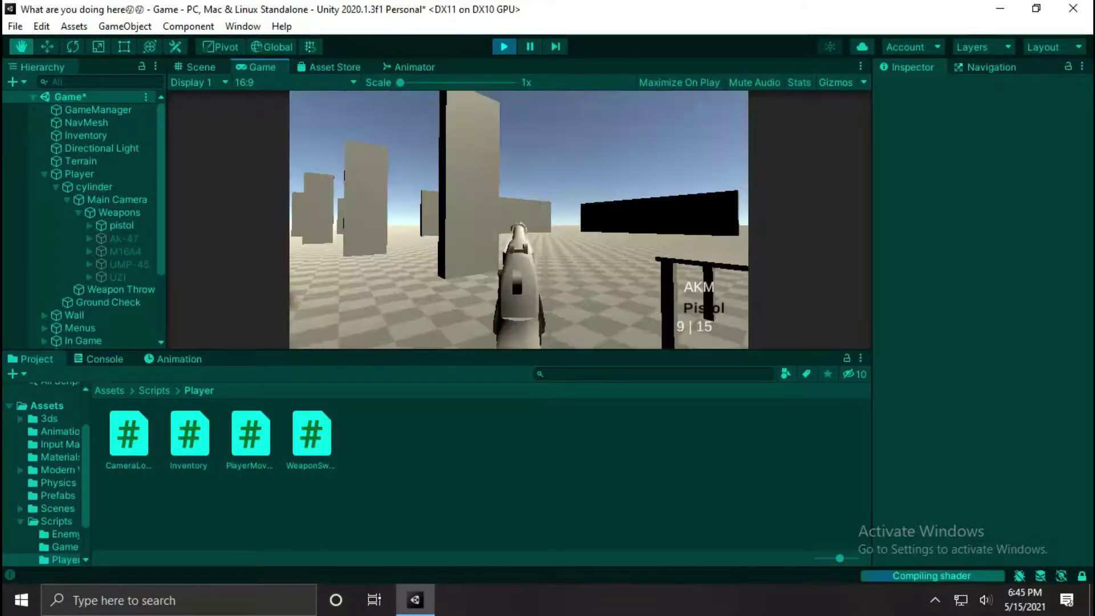
pyautogui.click(518, 219)
pyautogui.click(519, 219)
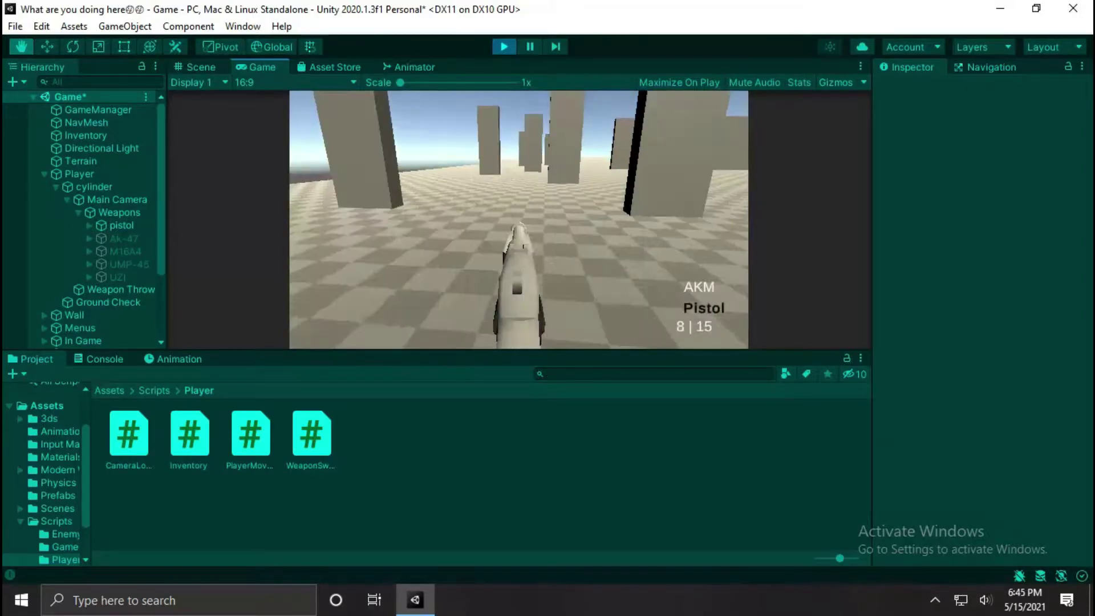
pyautogui.click(519, 220)
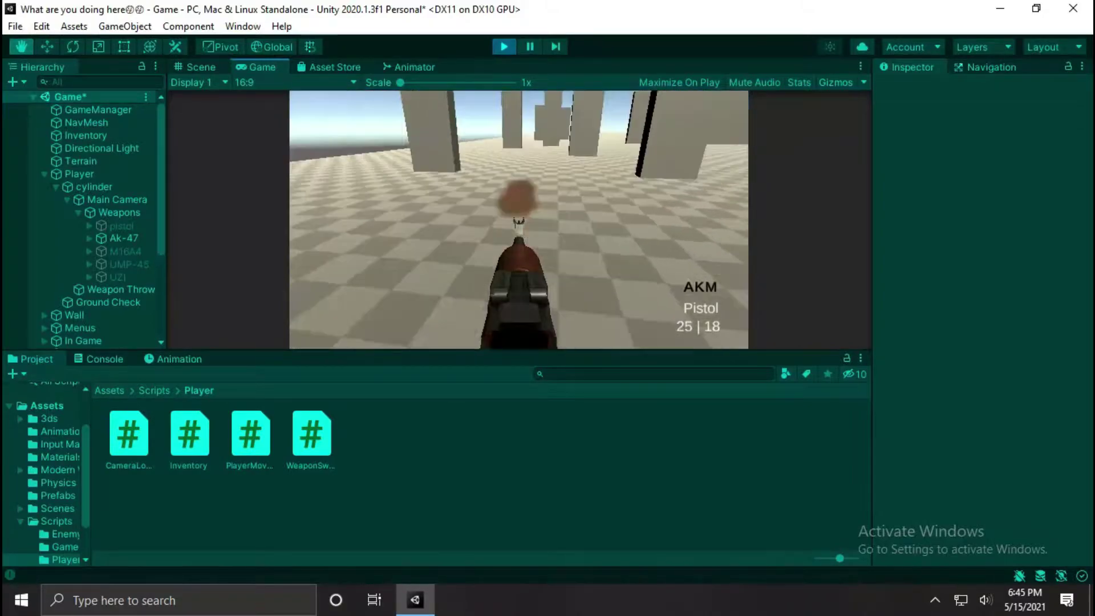
# - Fire AK-47 bursts at the pillars, aiming down sights, until ammo reads 0 | 0
pyautogui.moveTo(519, 221); pyautogui.dragTo(519, 221)
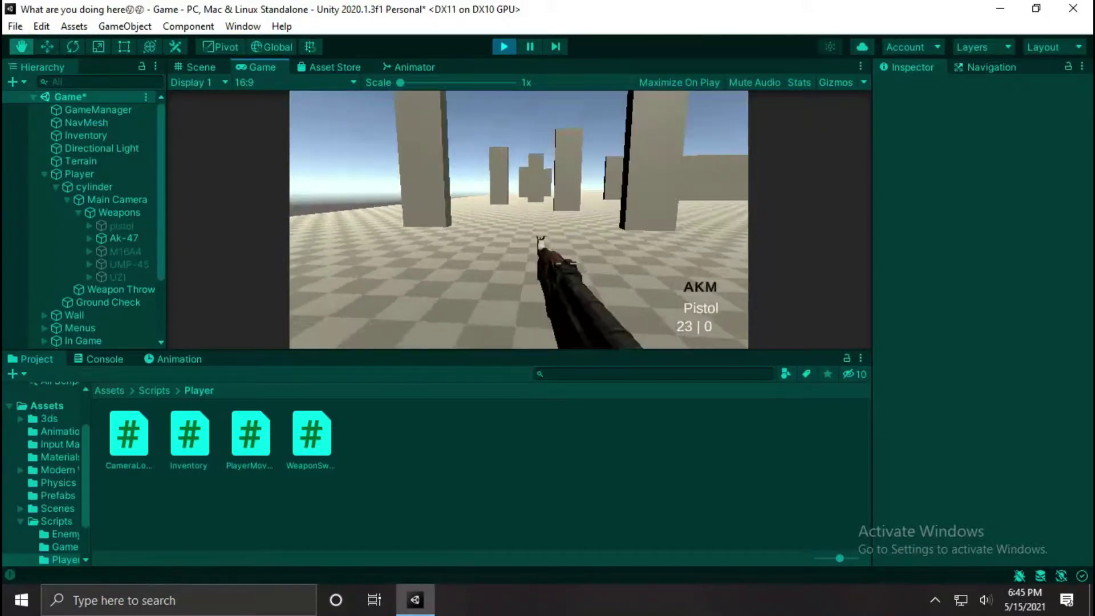
pyautogui.rightClick(519, 221)
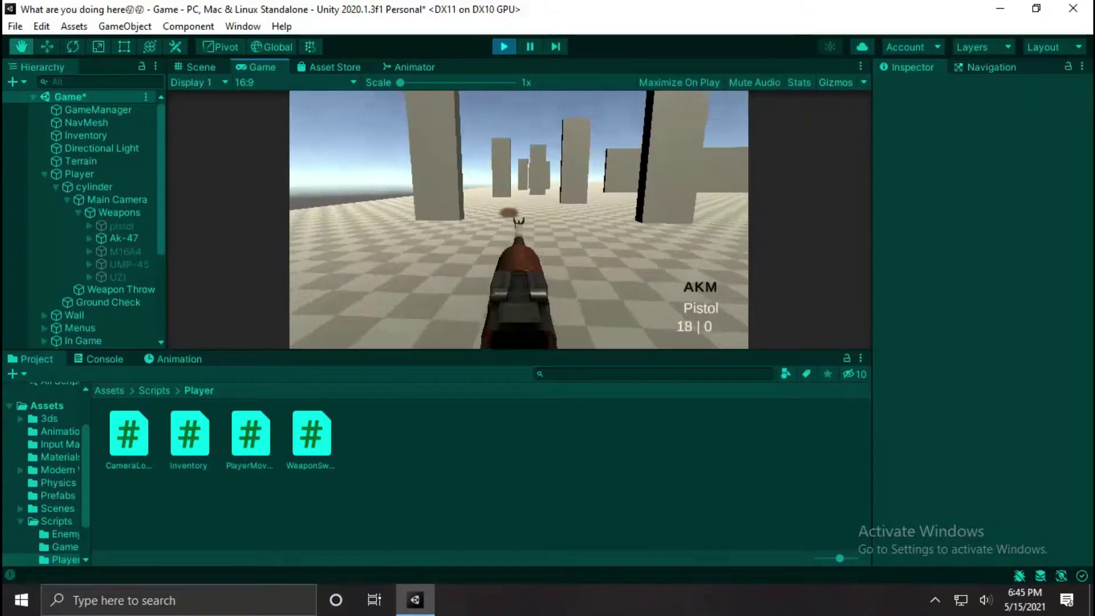
pyautogui.moveTo(519, 221); pyautogui.dragTo(519, 221)
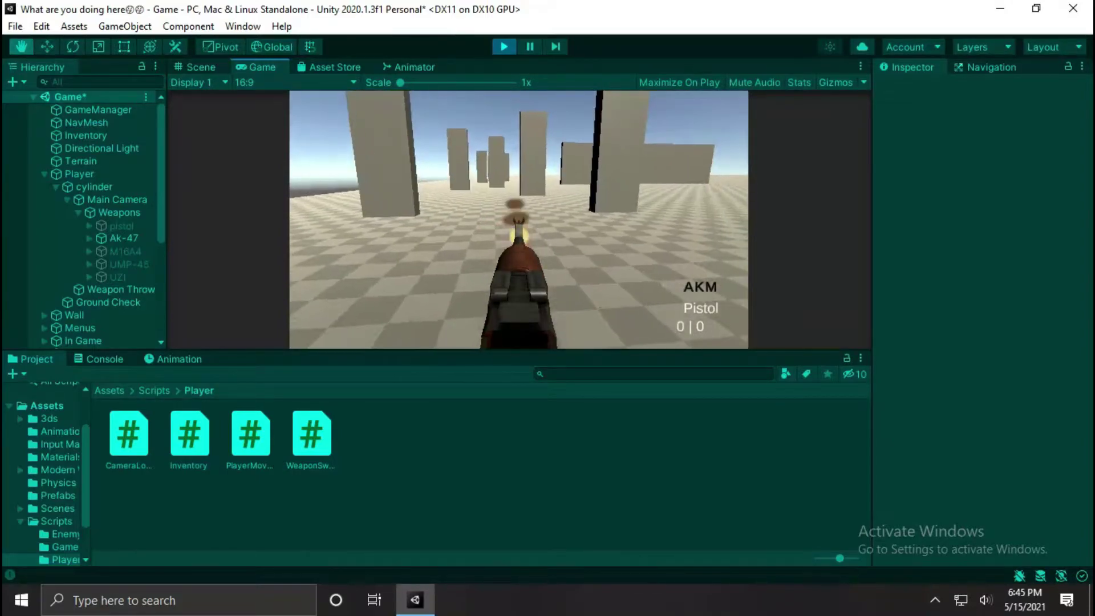